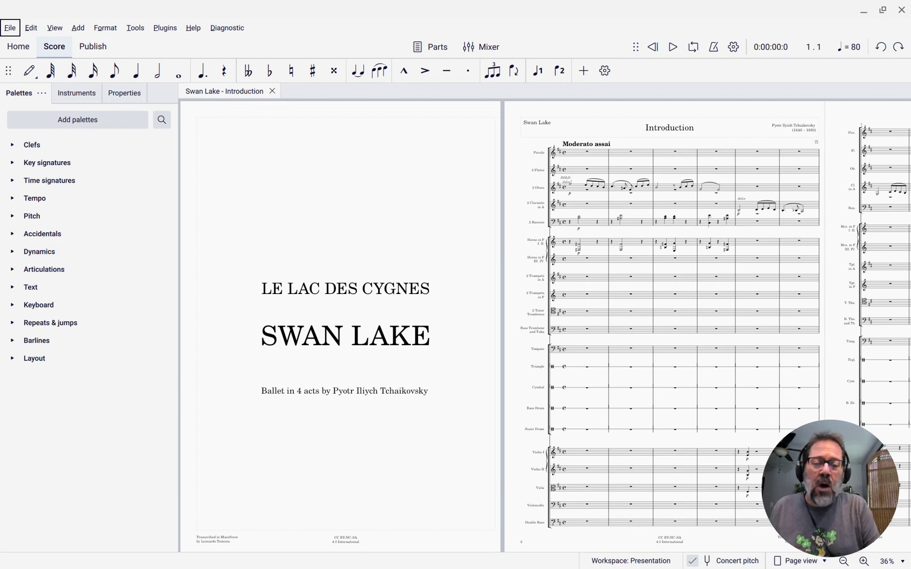
Scroll around the score to review the current system layout
ctrl+scroll(378, 316, up, 1)
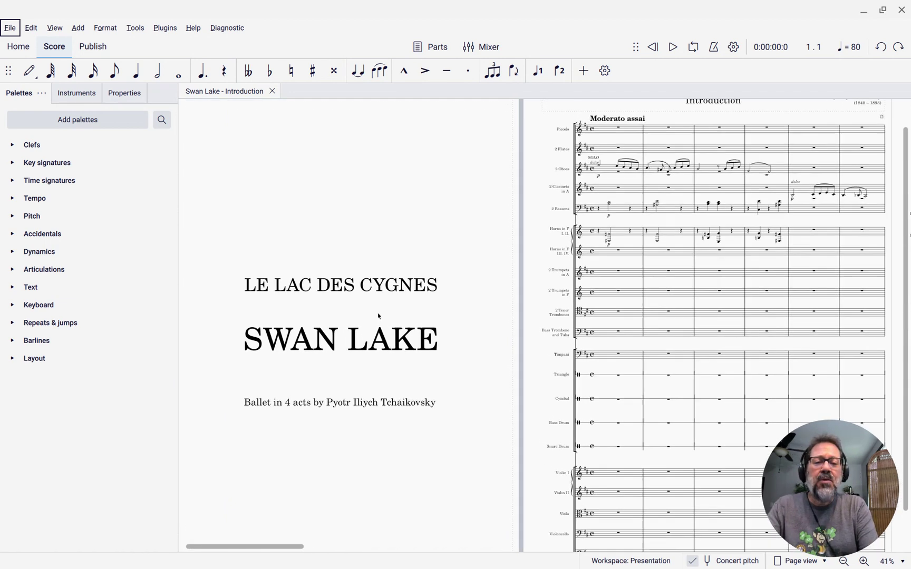
scroll(379, 316, right, 5)
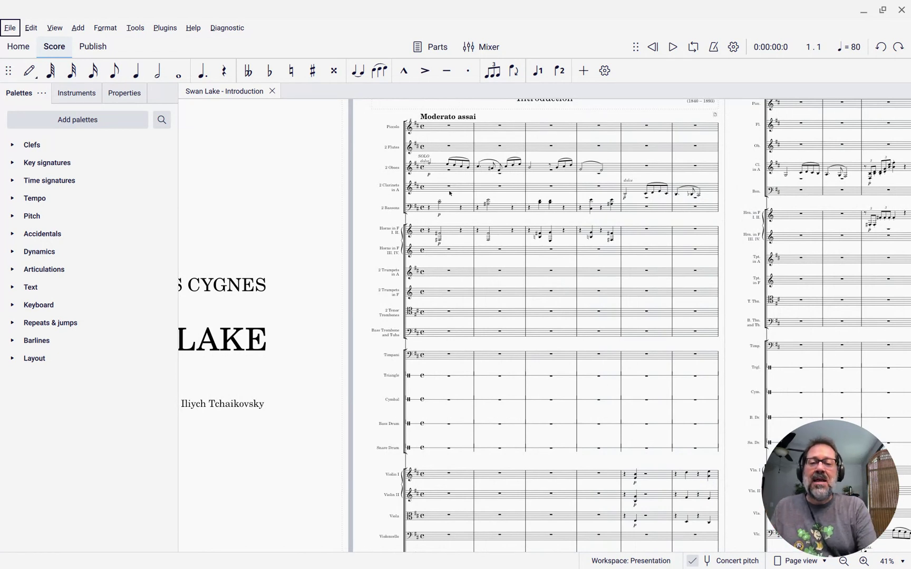
scroll(450, 166, down, 2)
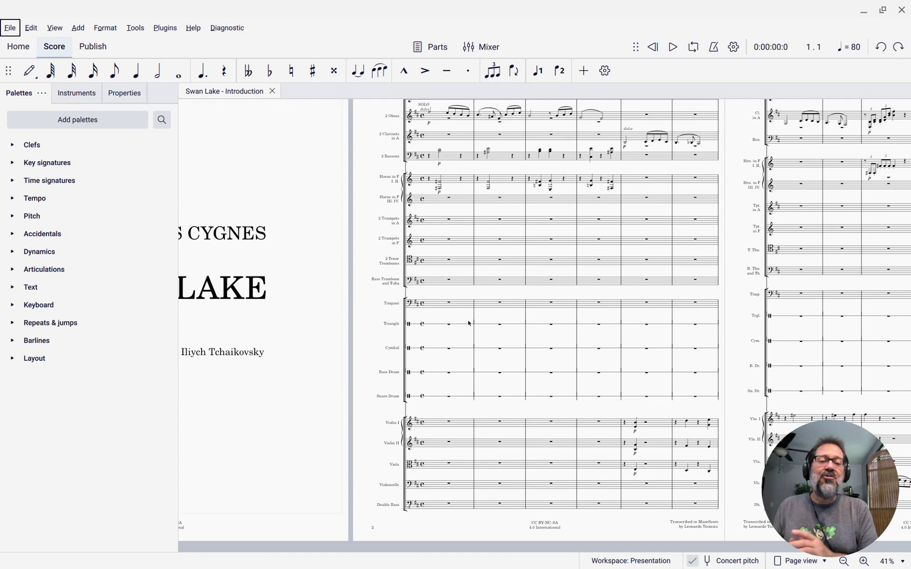
scroll(563, 267, right, 8)
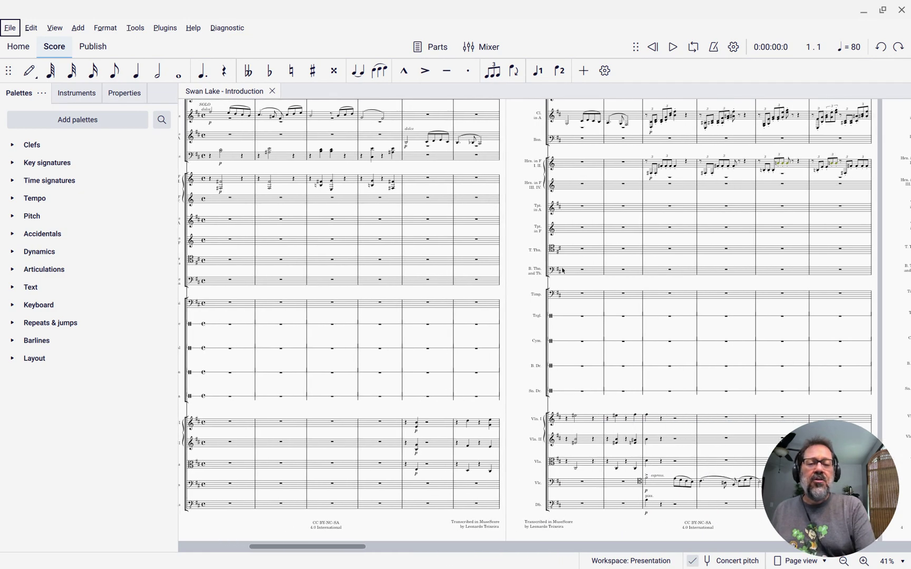
scroll(527, 264, up, 5)
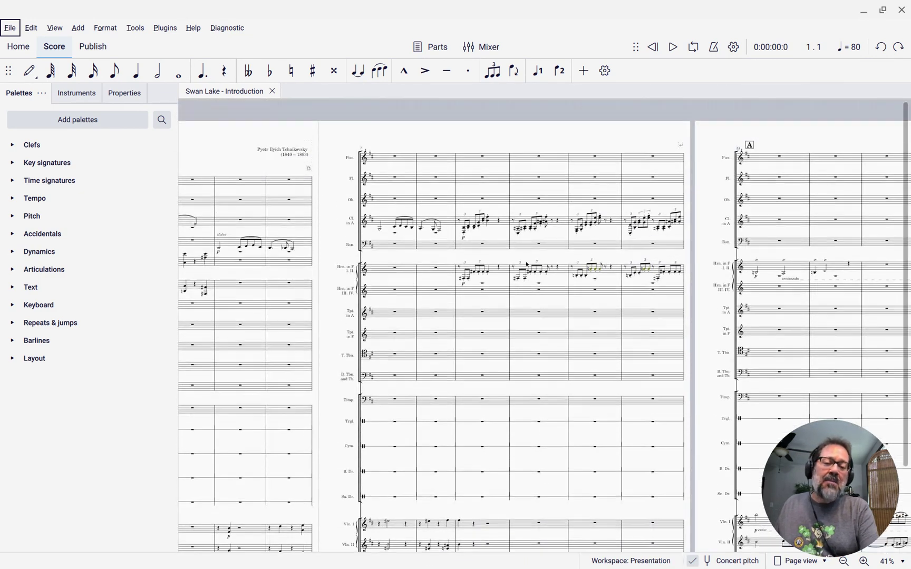
scroll(527, 264, right, 3)
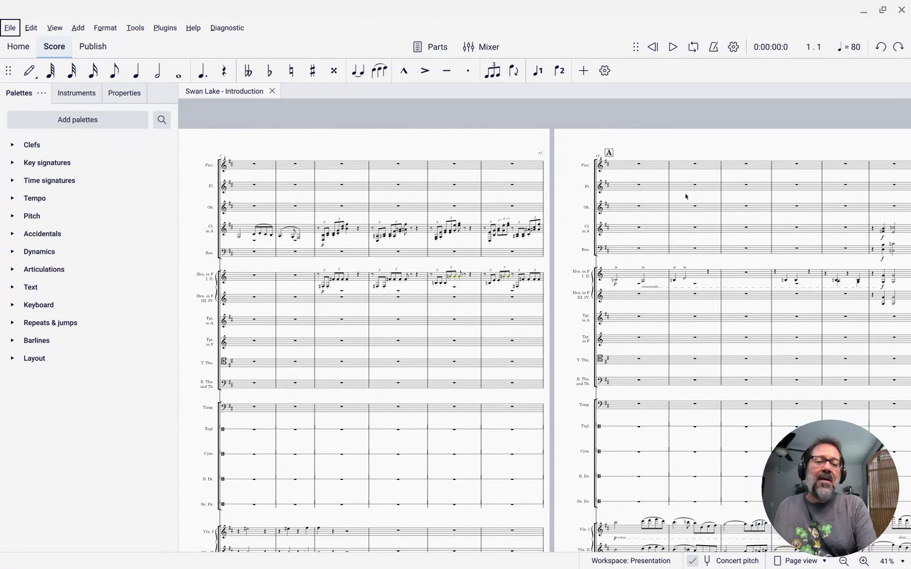
scroll(683, 197, right, 4)
scroll(683, 197, right, 8)
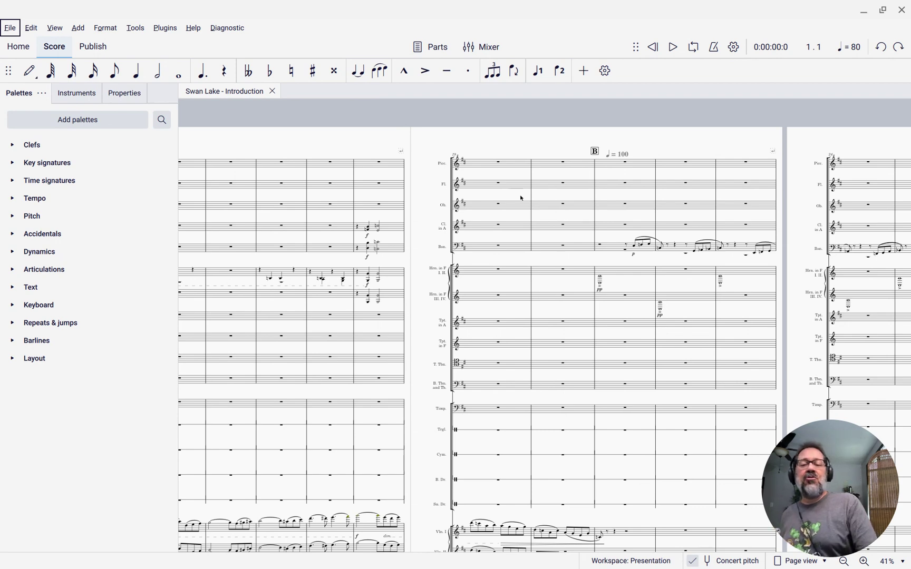
scroll(521, 198, left, 10)
scroll(522, 199, down, 2)
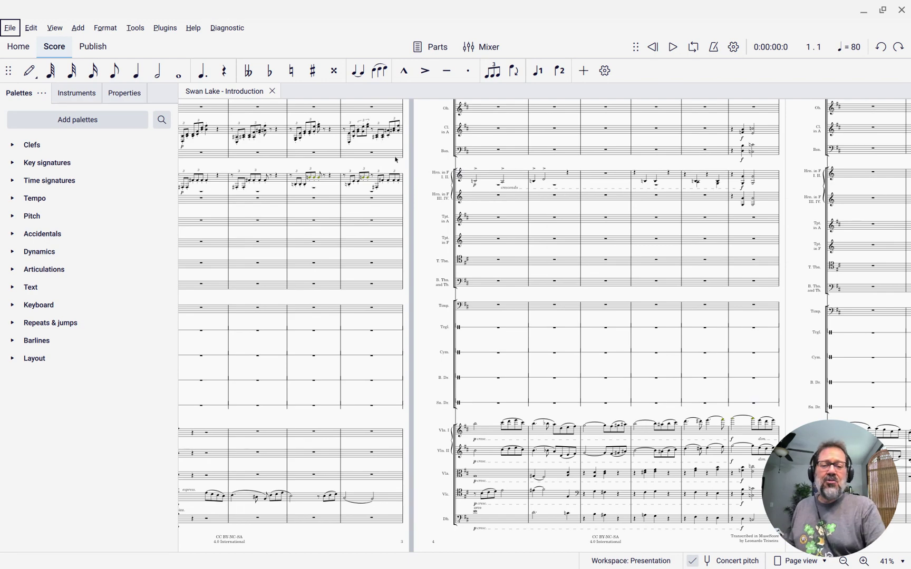
scroll(396, 159, left, 15)
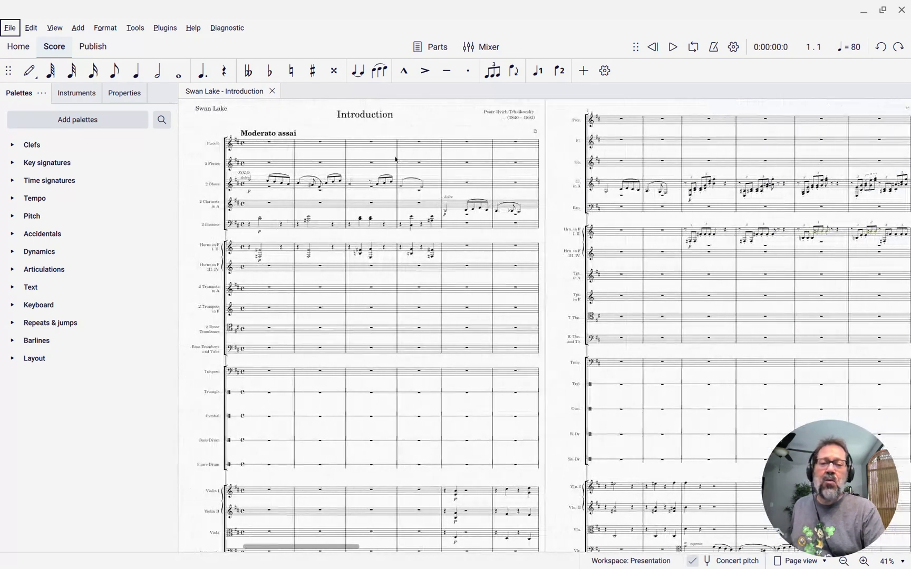
scroll(396, 159, down, 3)
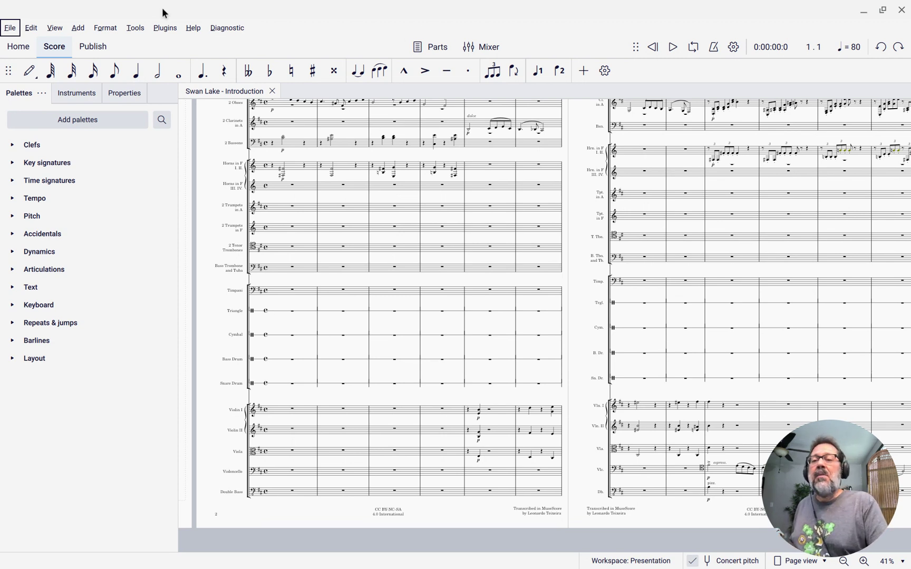
Turn on 'Hide empty staves within systems' in the Score style settings
click(115, 32)
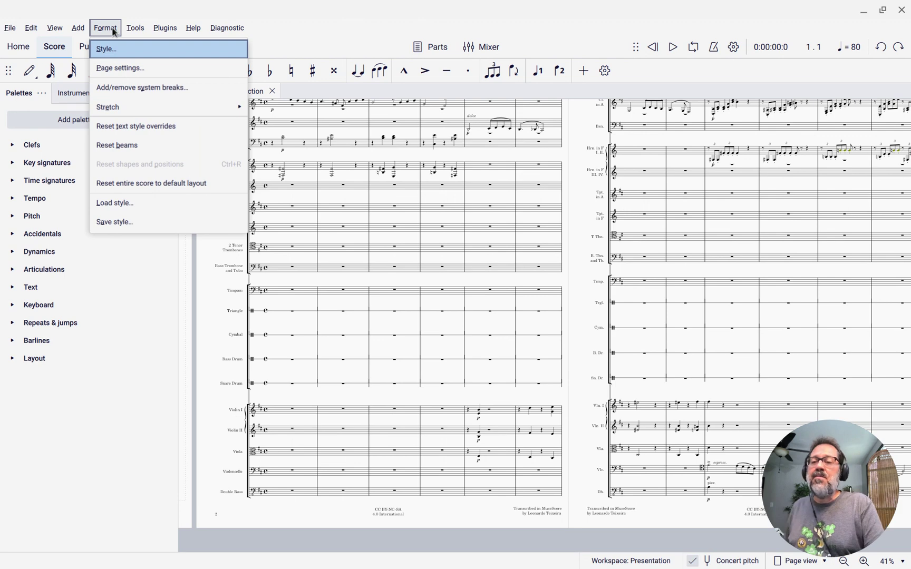
click(114, 49)
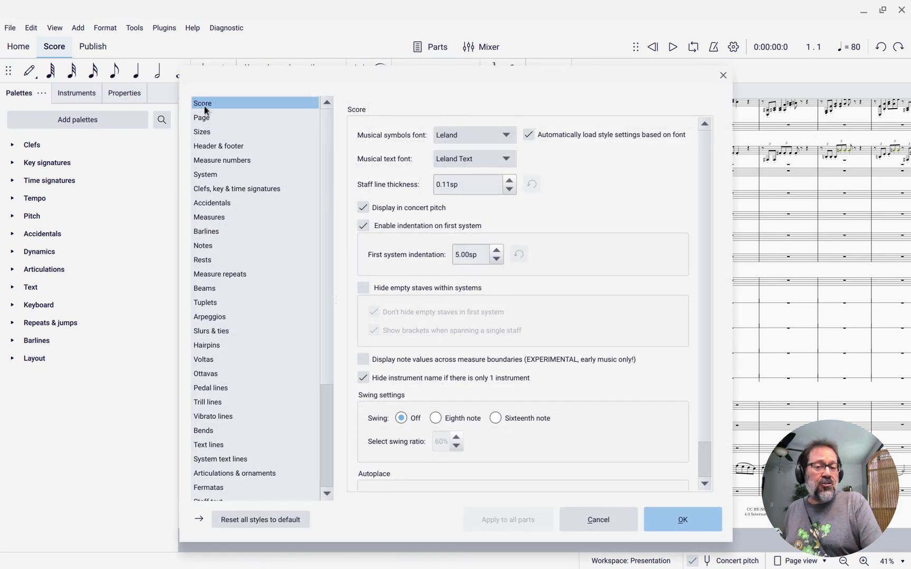
click(363, 287)
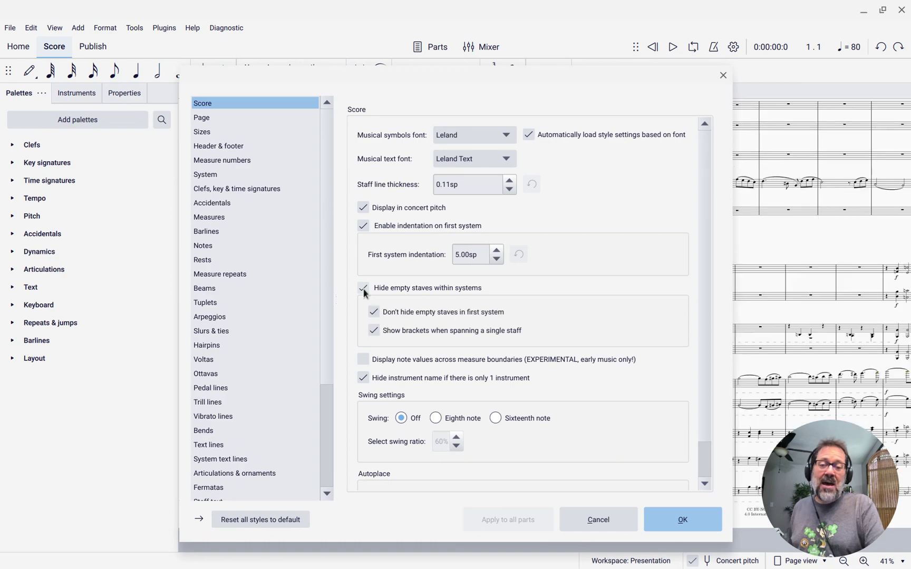
click(675, 518)
scroll(480, 300, up, 4)
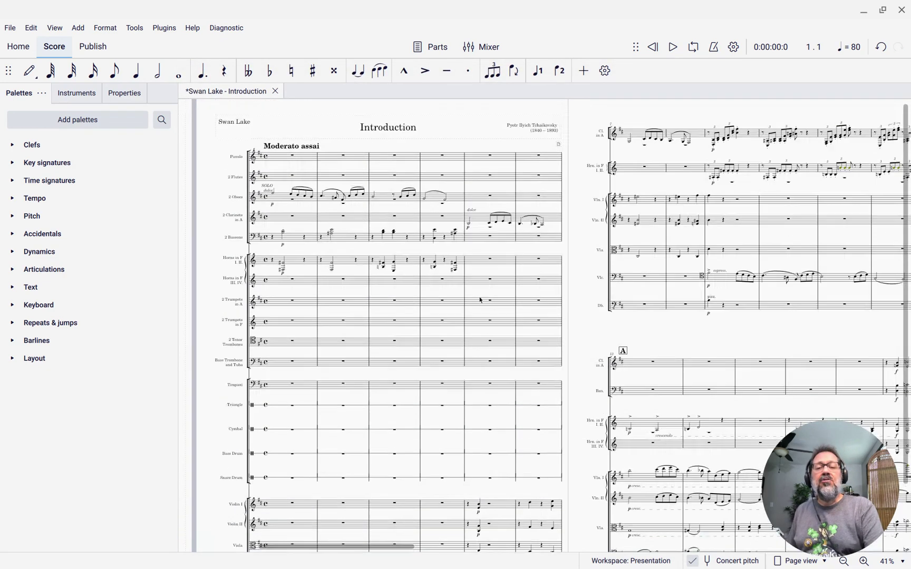
scroll(480, 300, up, 2)
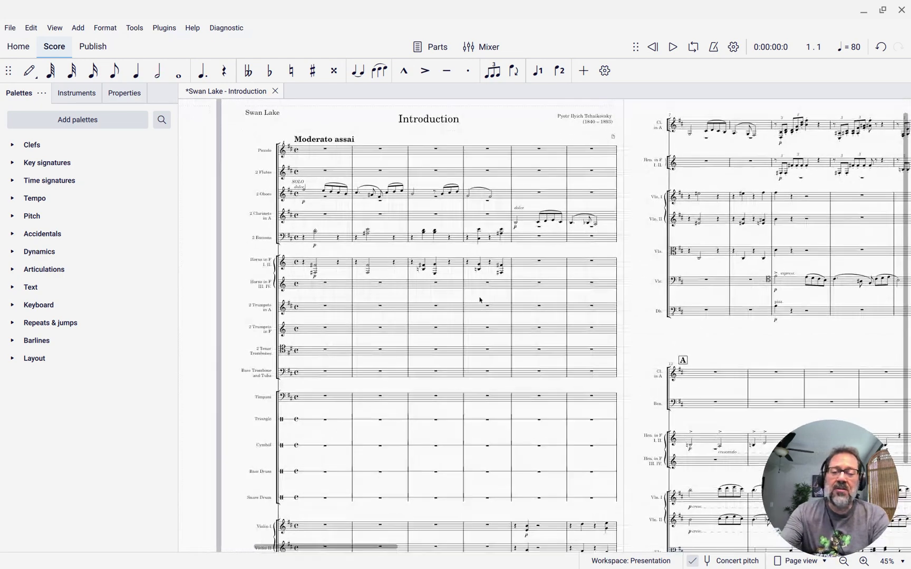
scroll(433, 380, down, 3)
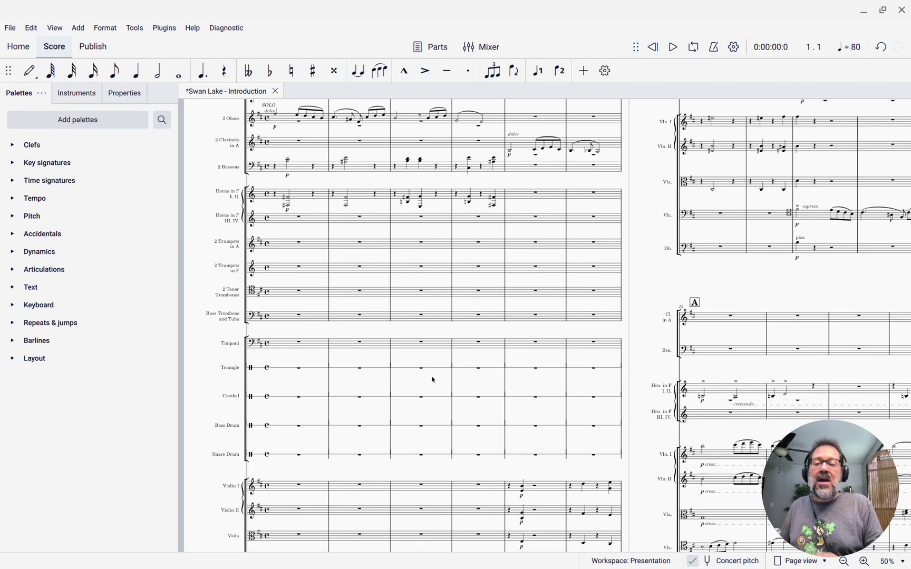
ctrl+scroll(207, 276, up, 4)
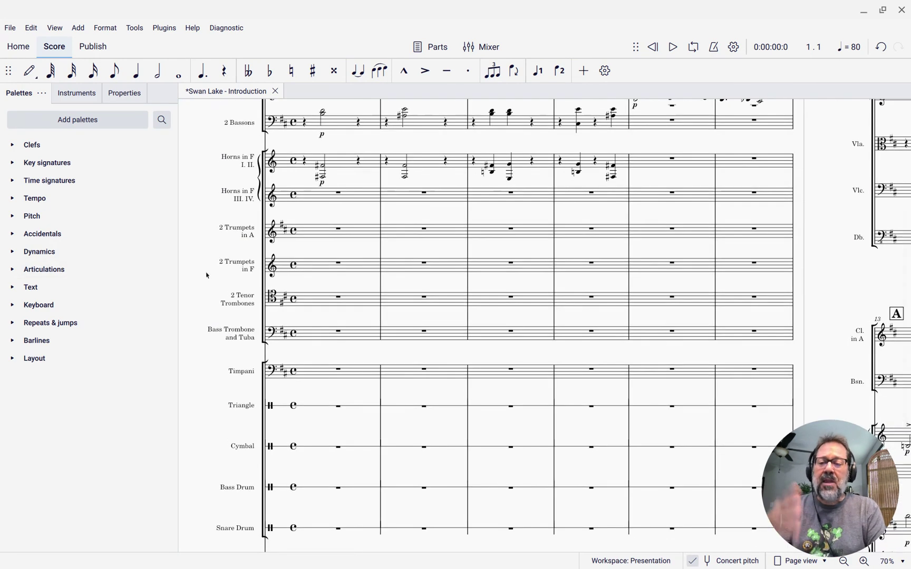
scroll(207, 276, up, 3)
scroll(207, 275, down, 4)
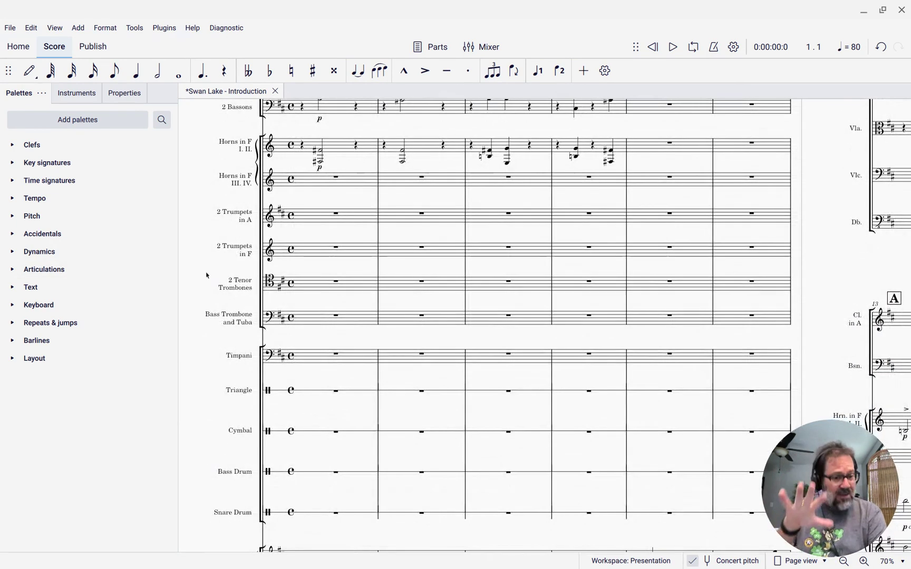
scroll(208, 276, down, 4)
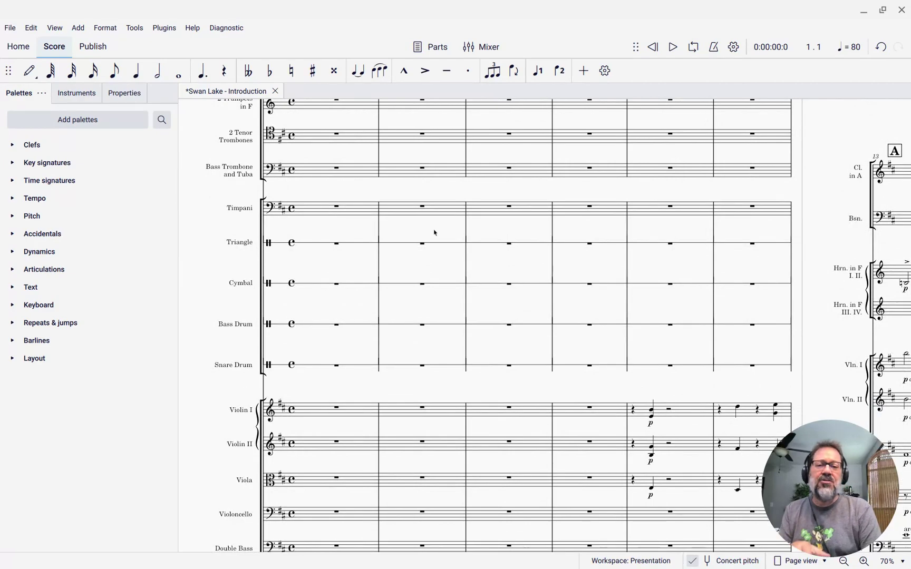
ctrl+scroll(435, 232, down, 4)
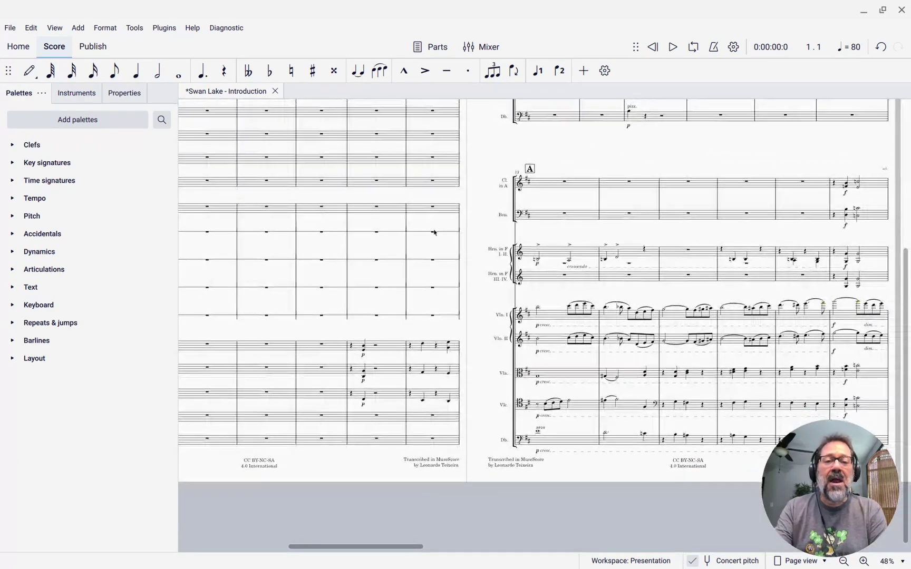
scroll(434, 233, up, 5)
scroll(435, 232, right, 3)
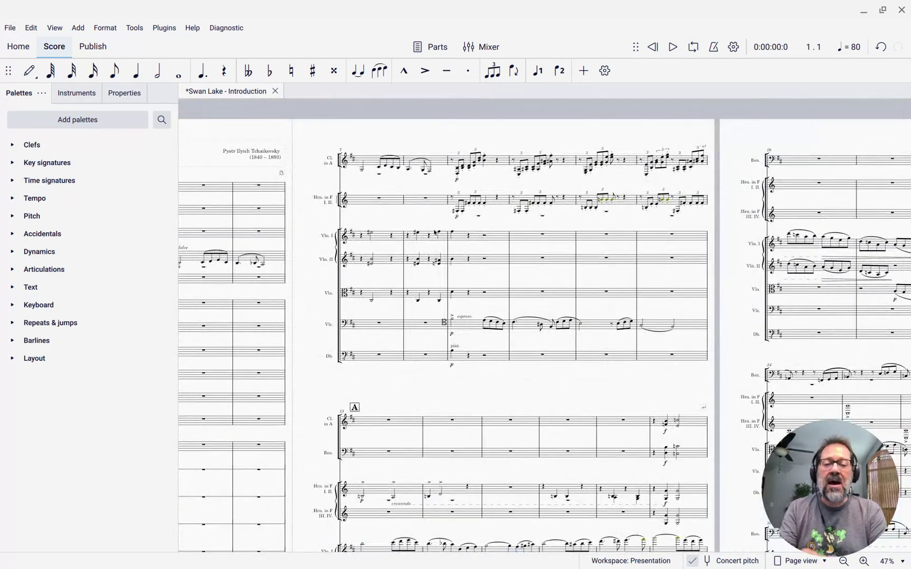
scroll(435, 233, down, 5)
scroll(435, 233, right, 4)
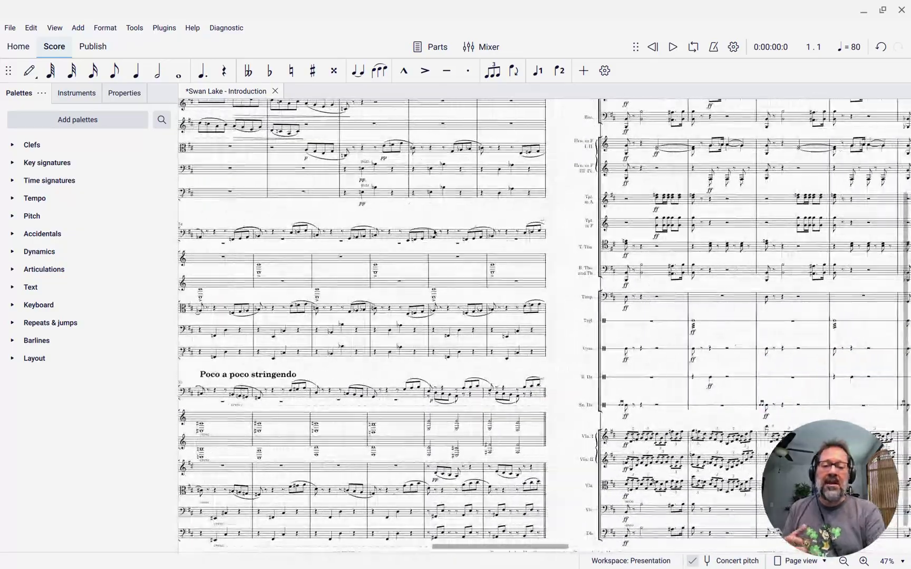
scroll(436, 233, right, 6)
scroll(435, 233, down, 1)
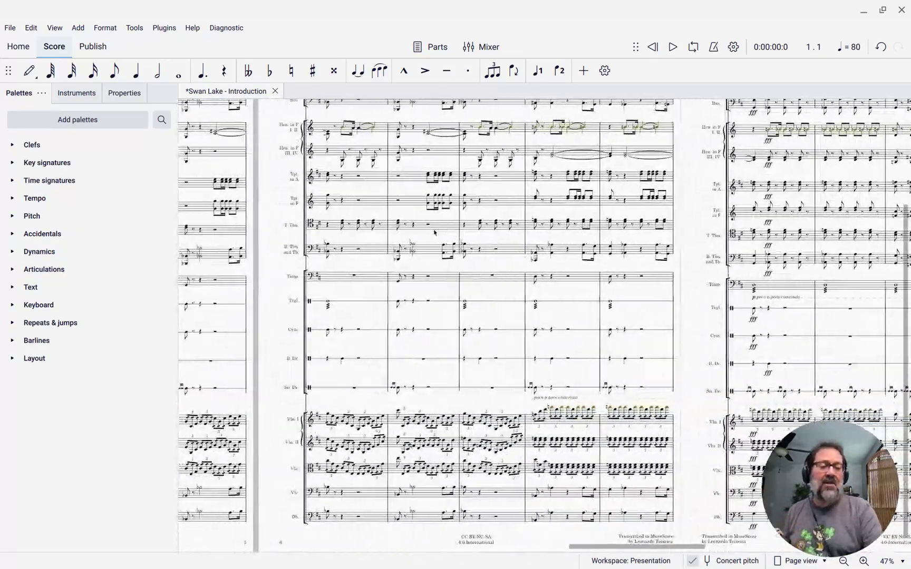
scroll(434, 232, left, 8)
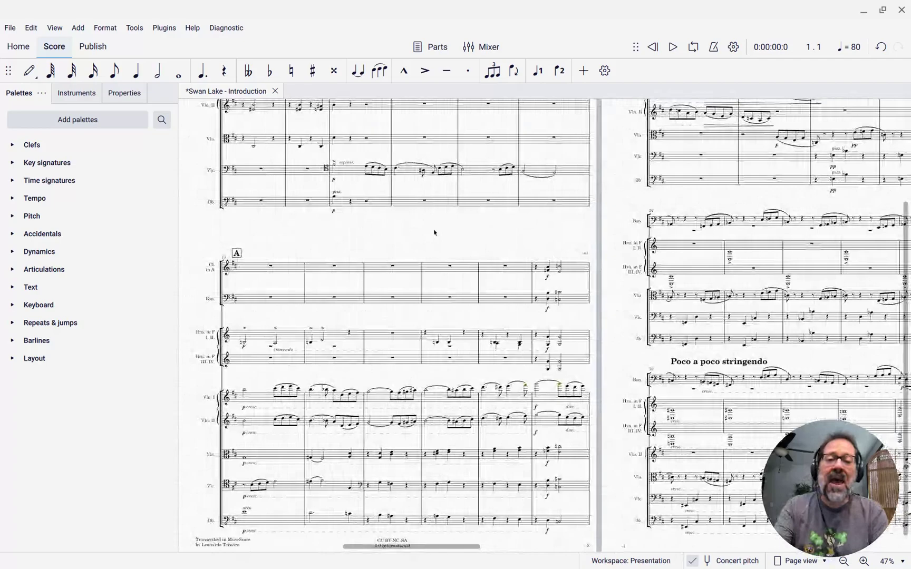
scroll(434, 233, up, 3)
scroll(434, 233, up, 3)
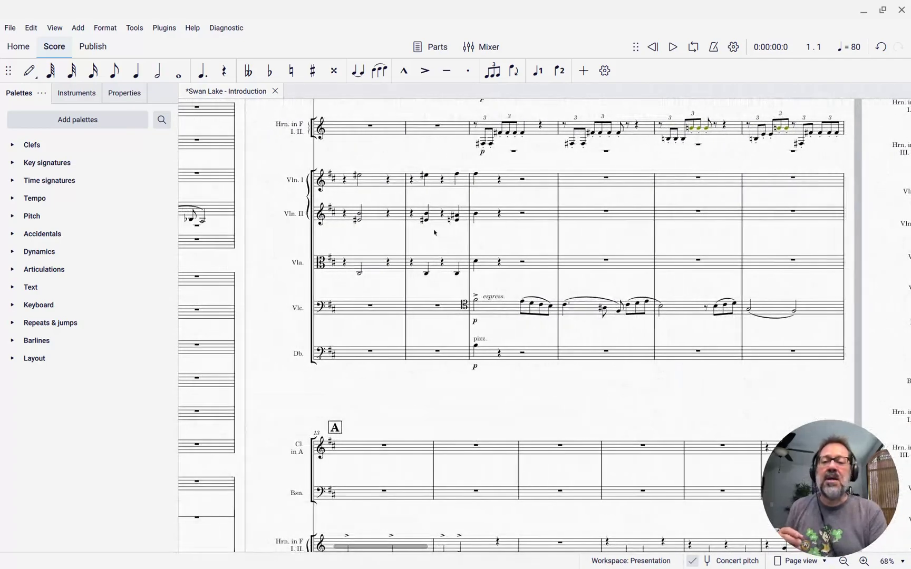
scroll(434, 232, up, 3)
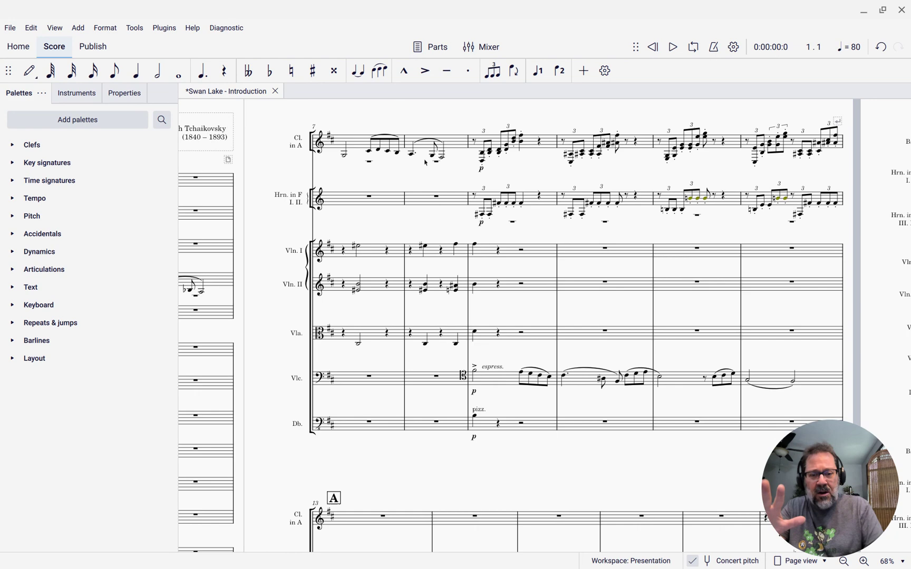
scroll(426, 163, left, 1)
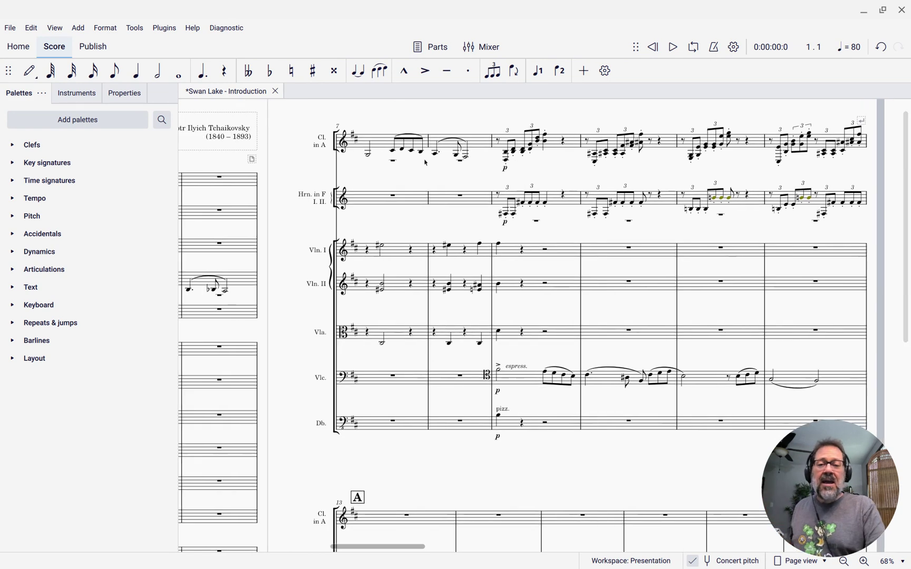
scroll(441, 244, down, 5)
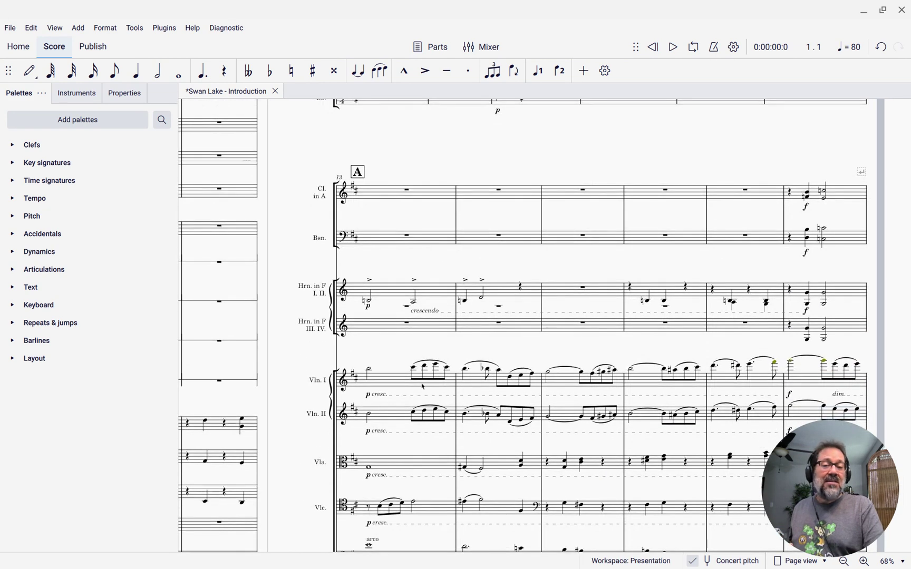
scroll(423, 386, down, 2)
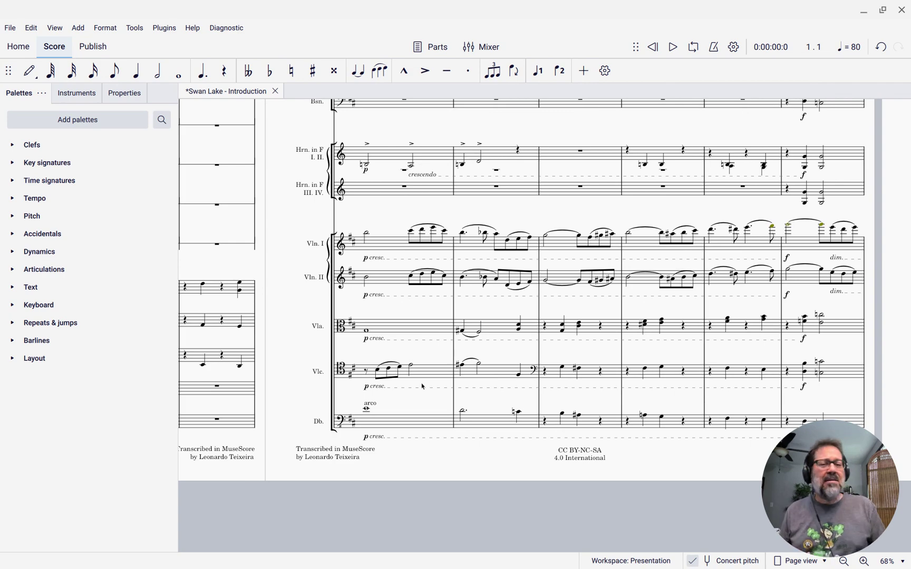
scroll(422, 386, up, 6)
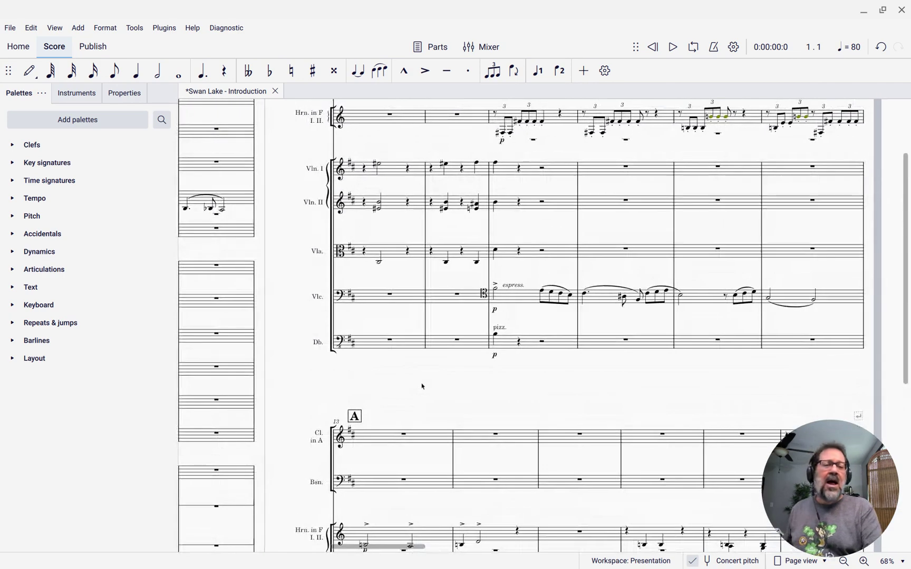
scroll(423, 386, up, 1)
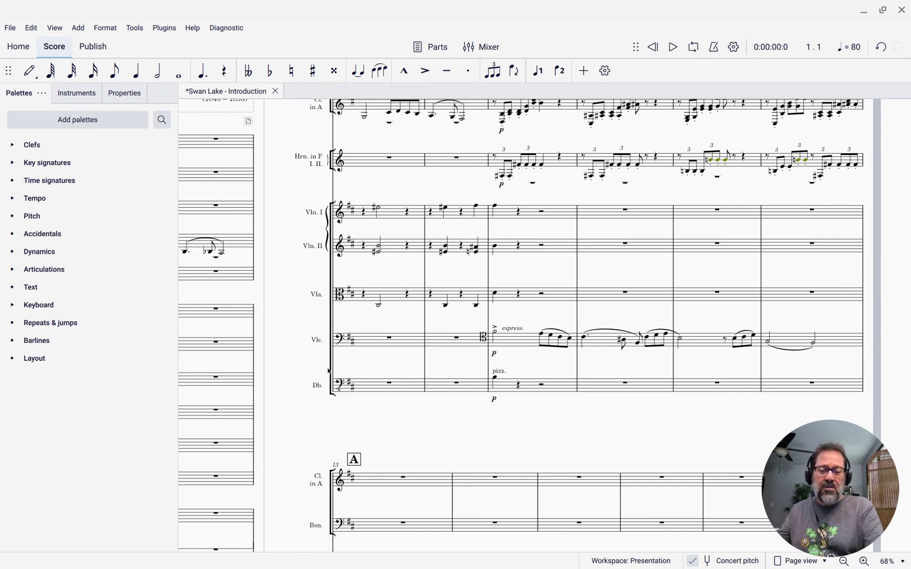
scroll(328, 371, down, 2)
scroll(332, 397, down, 1)
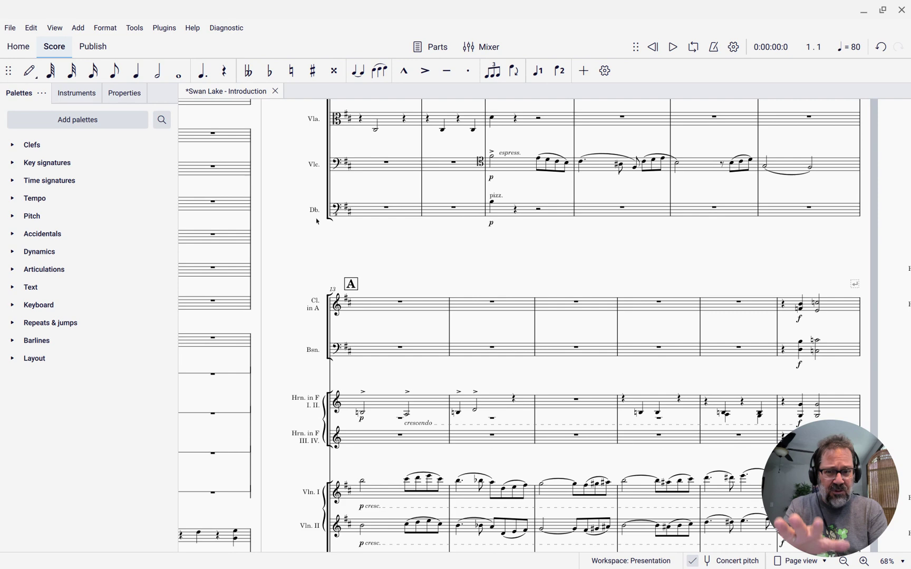
Enable the left system divider in the System page of the score style
click(105, 28)
click(105, 49)
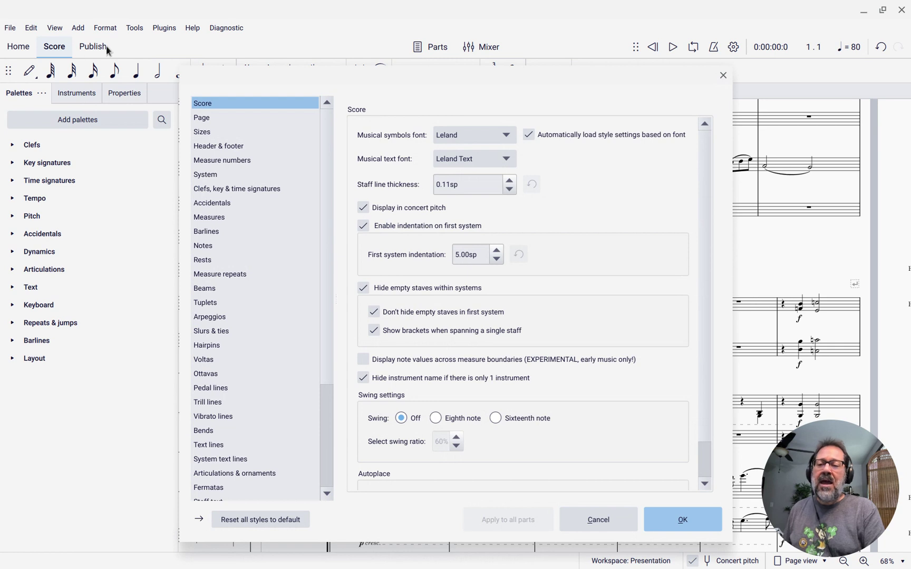
click(209, 177)
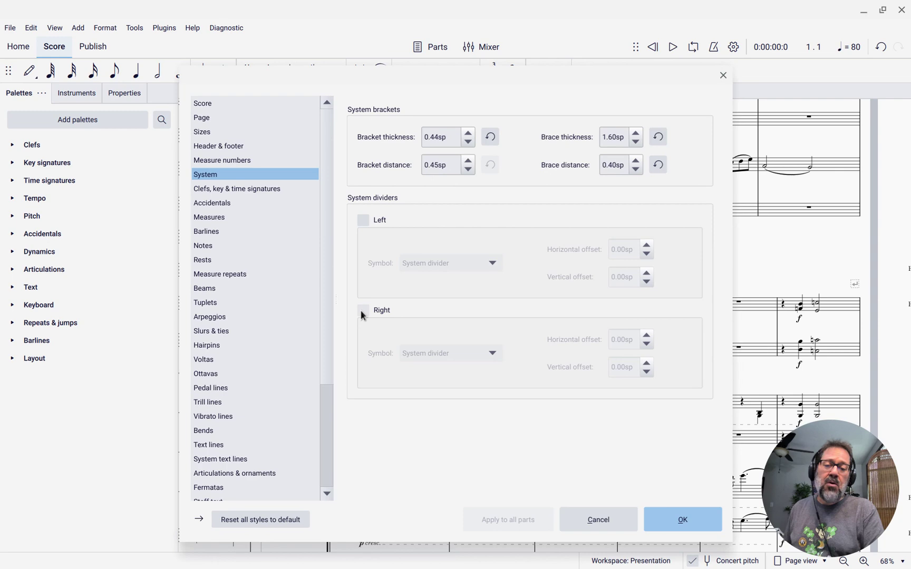
click(362, 220)
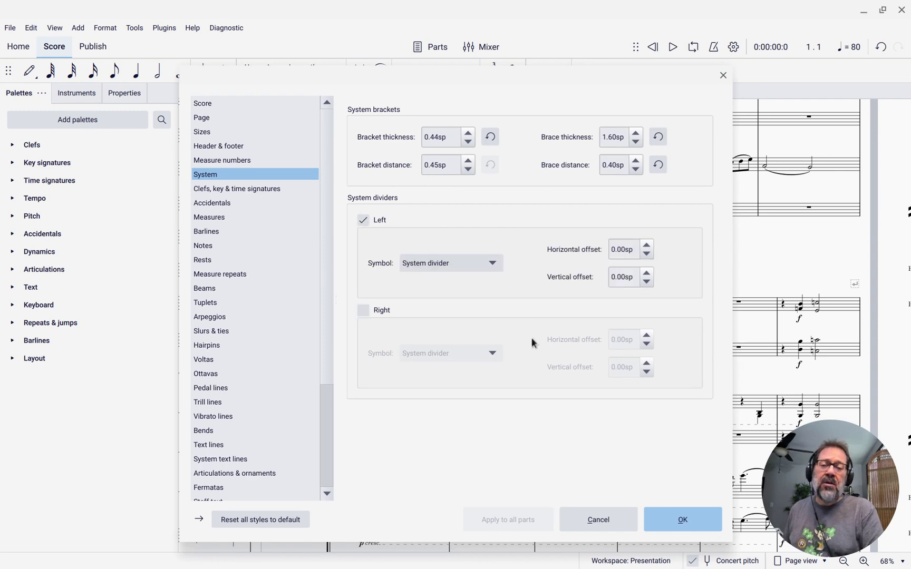
click(682, 515)
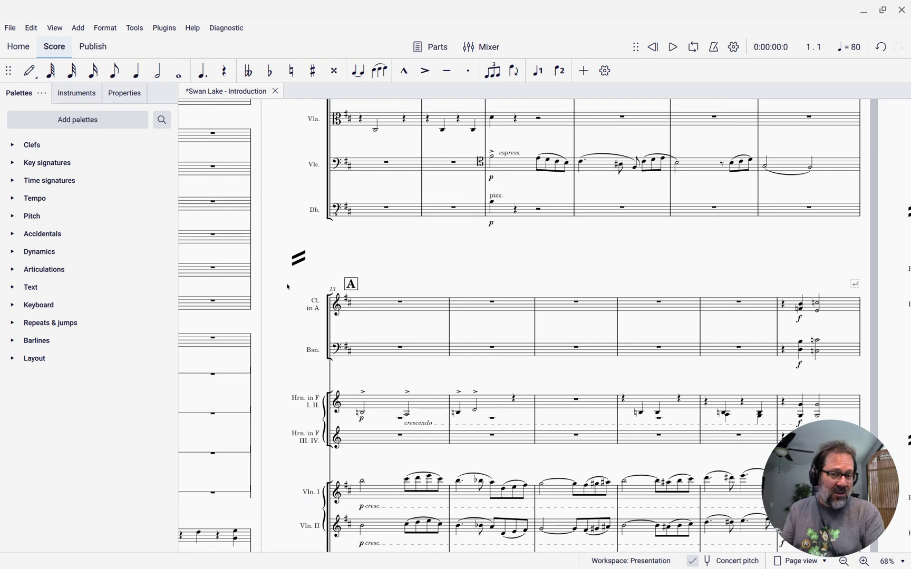
scroll(305, 263, down, 4)
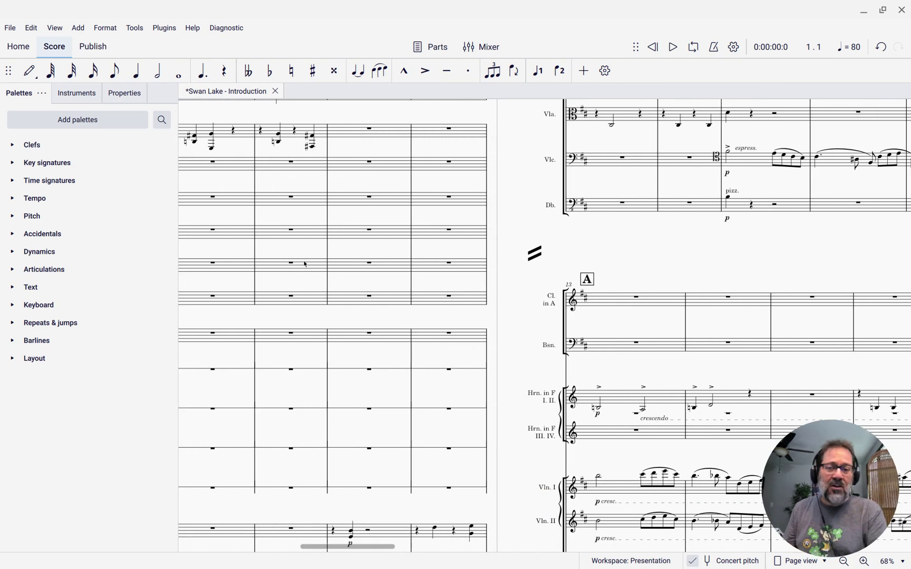
scroll(305, 264, down, 2)
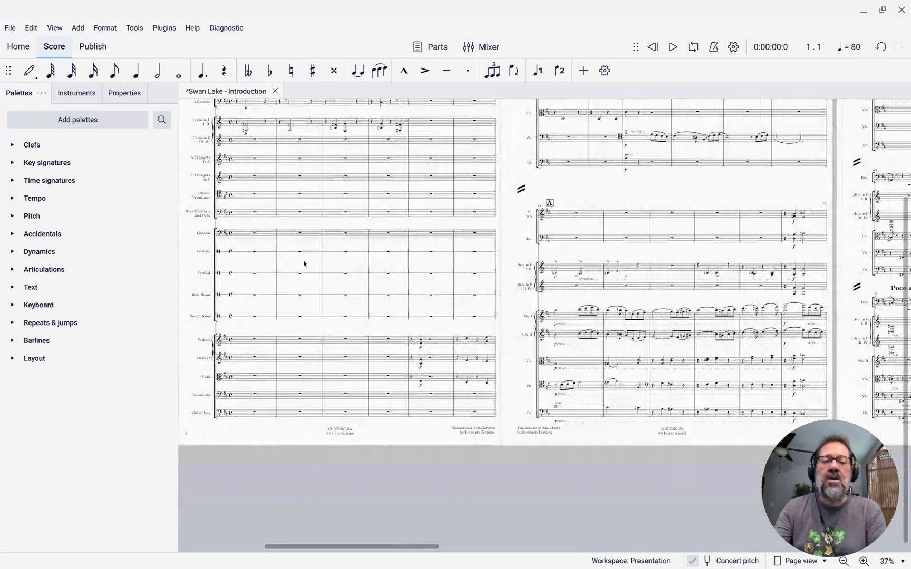
scroll(304, 261, up, 5)
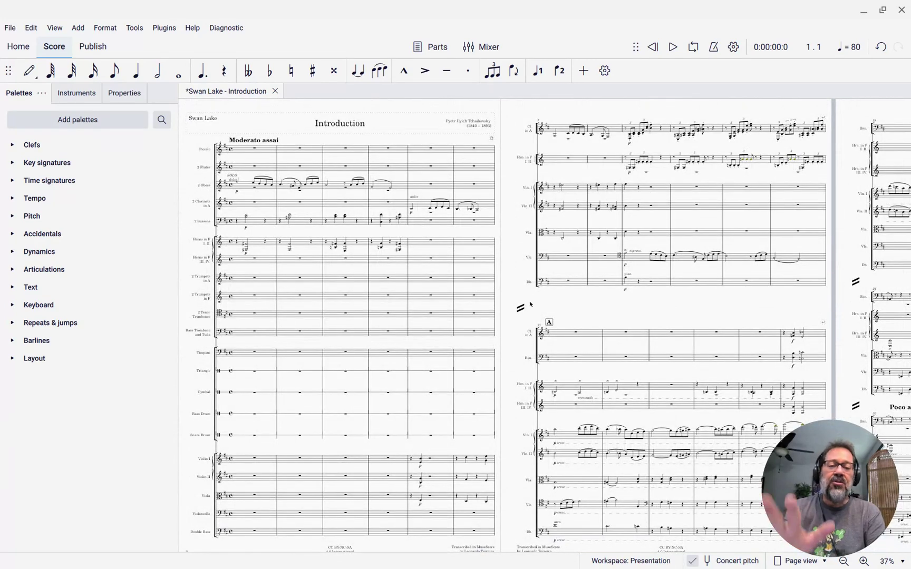
scroll(525, 284, right, 5)
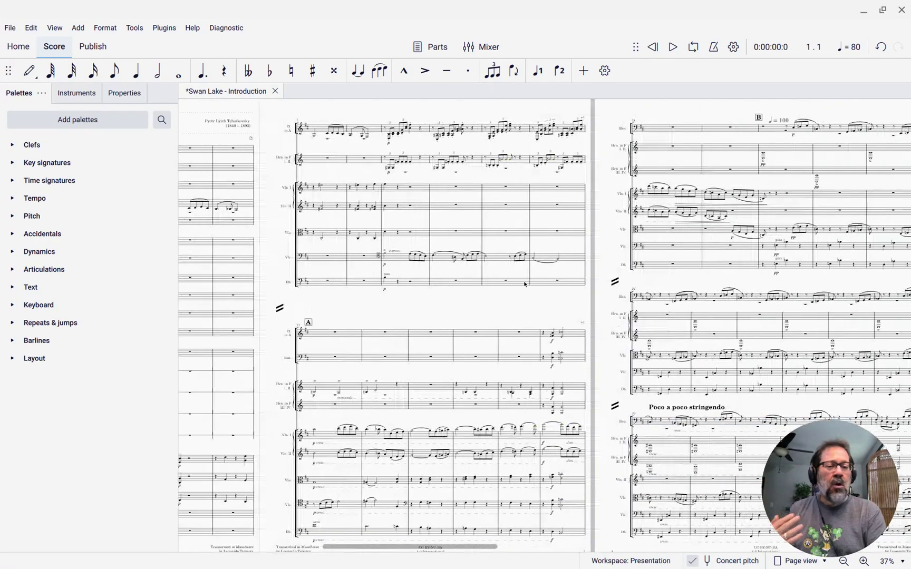
scroll(525, 284, right, 3)
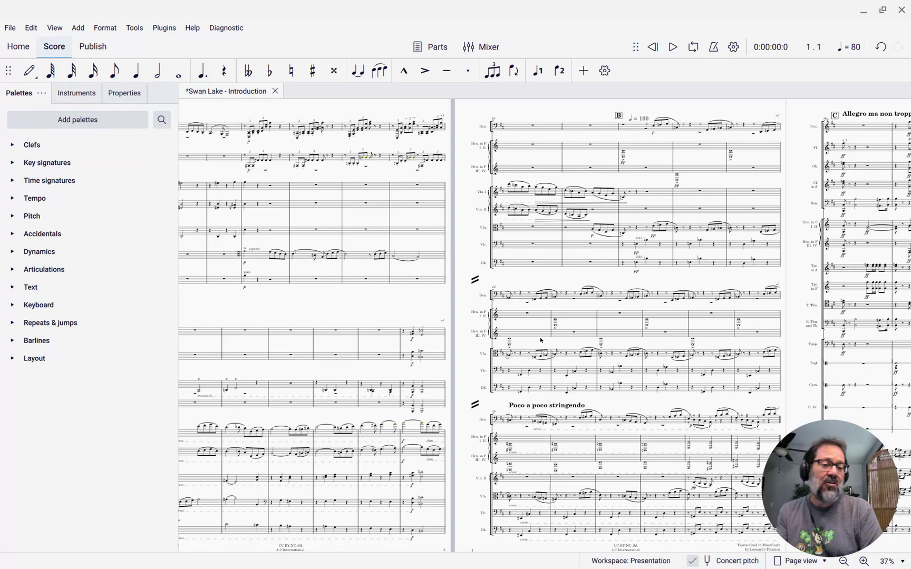
scroll(541, 340, right, 14)
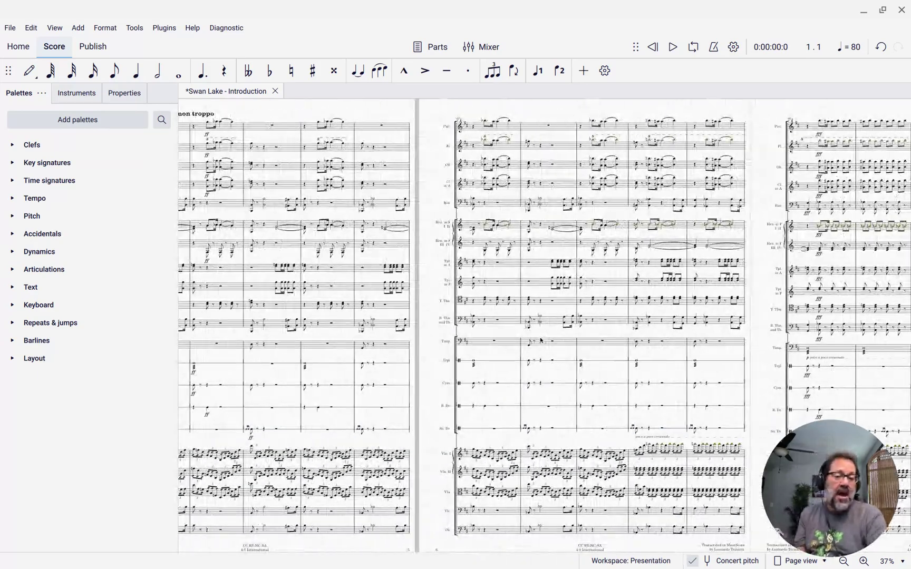
scroll(541, 340, right, 10)
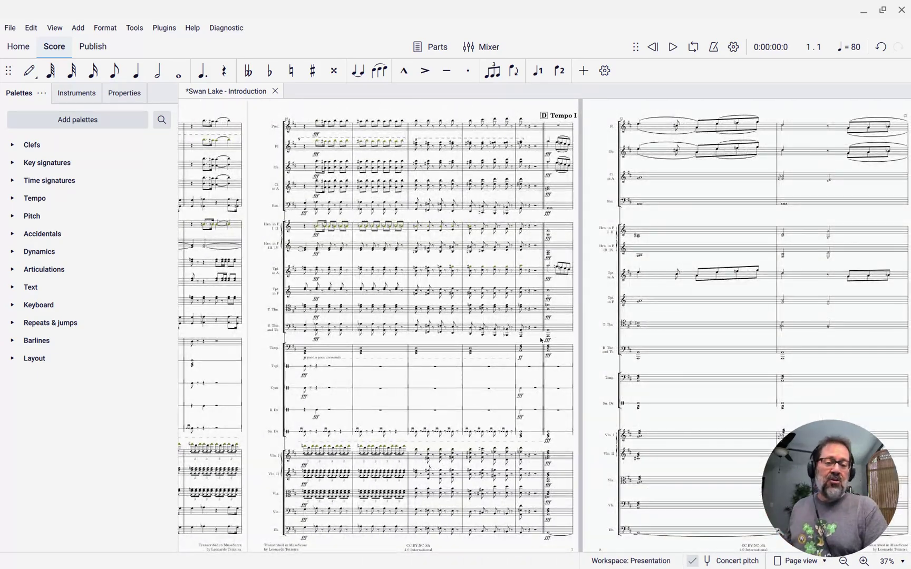
scroll(541, 340, right, 8)
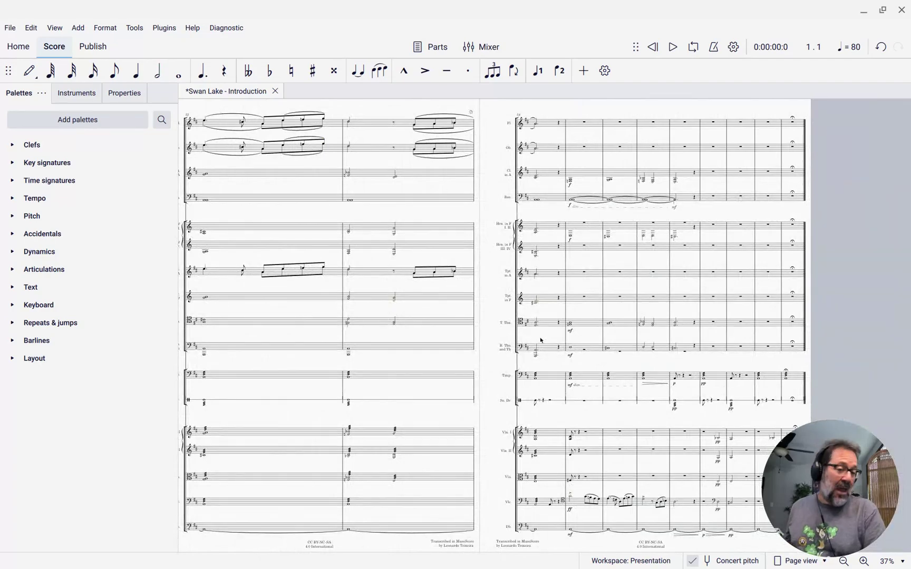
scroll(542, 341, left, 20)
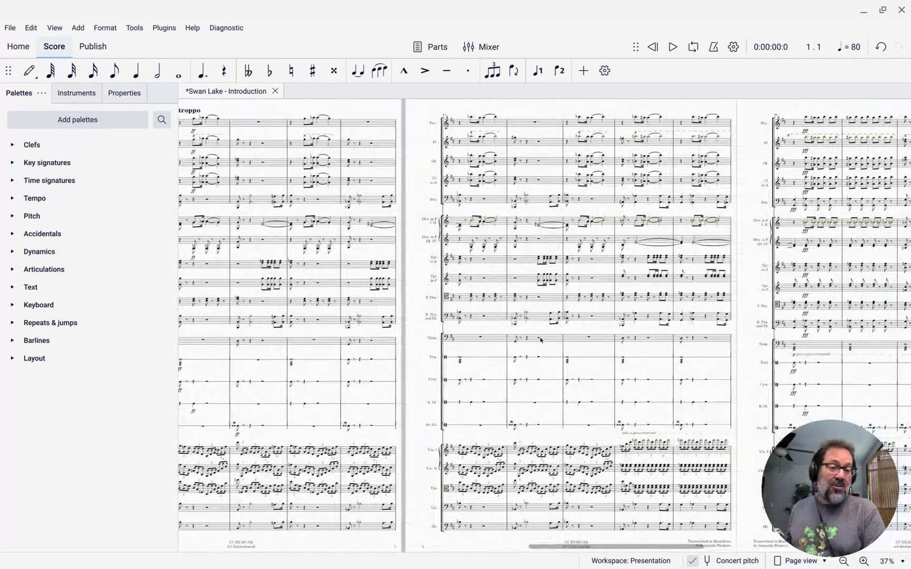
scroll(541, 340, left, 15)
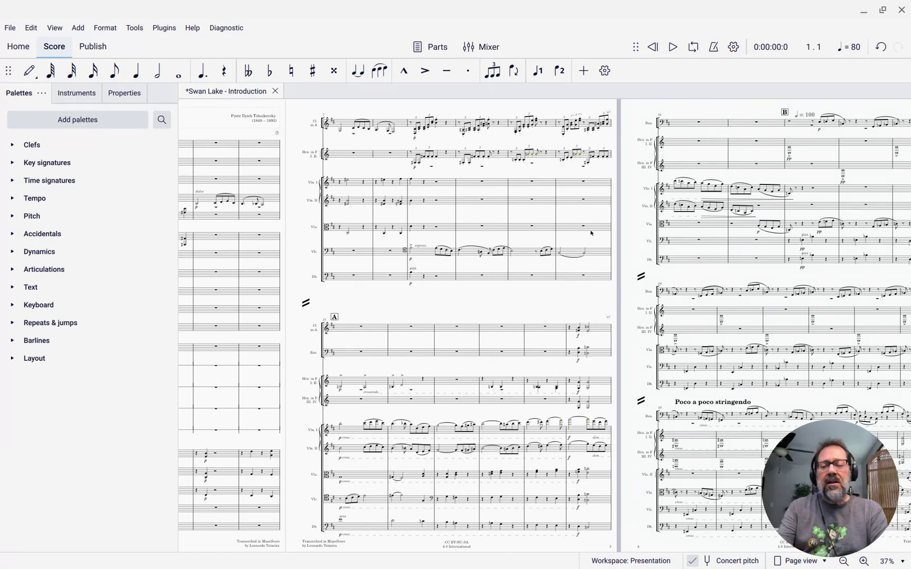
scroll(591, 233, left, 5)
scroll(592, 233, up, 4)
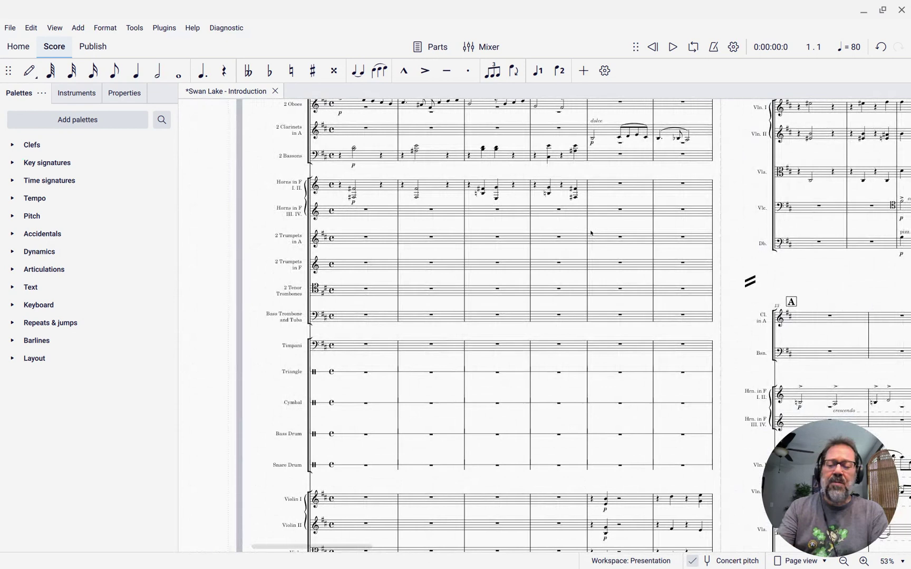
scroll(591, 233, down, 2)
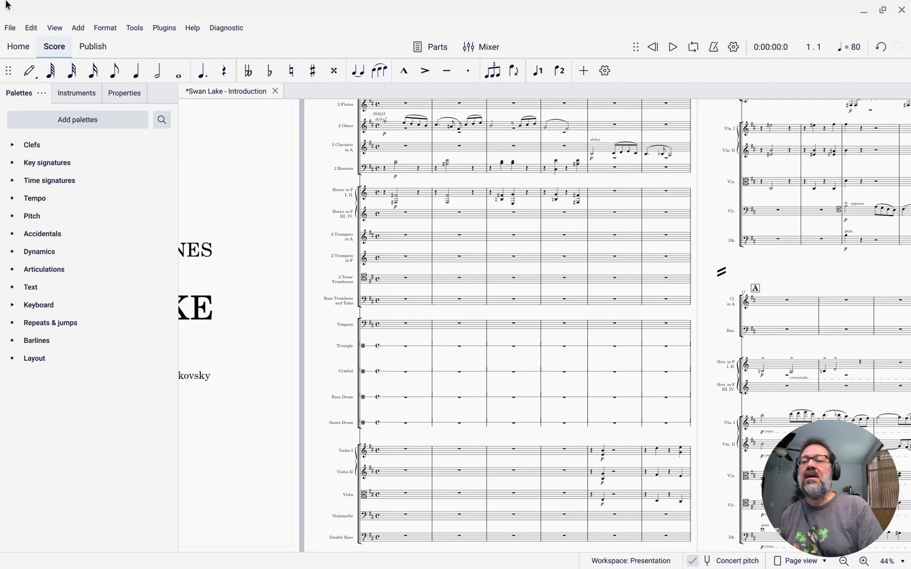
Untick 'Don't hide empty staves in first system' in the Score style settings
click(102, 29)
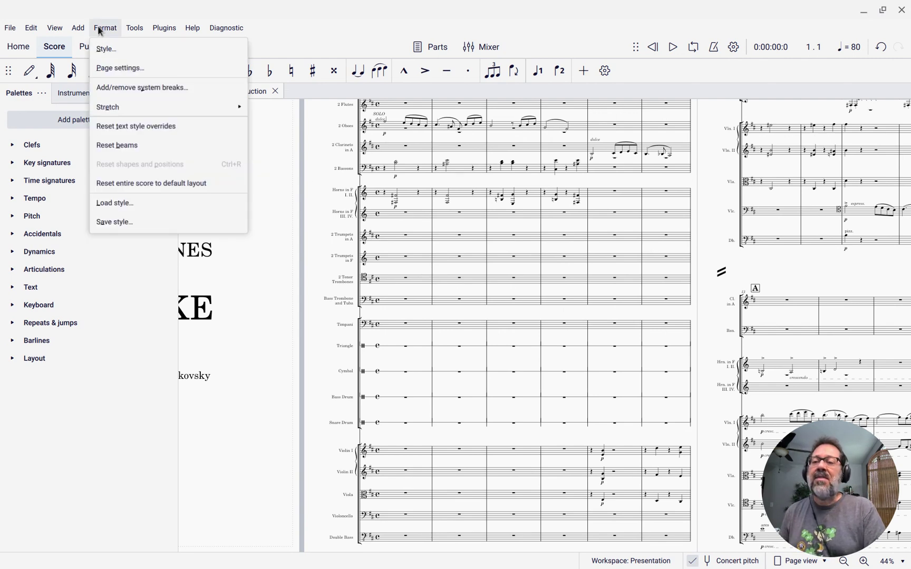
click(104, 50)
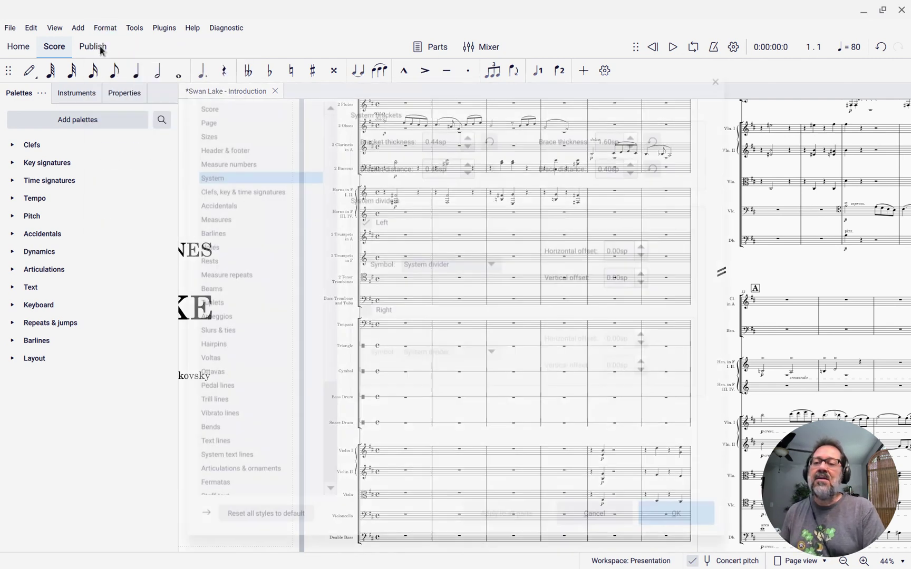
click(204, 111)
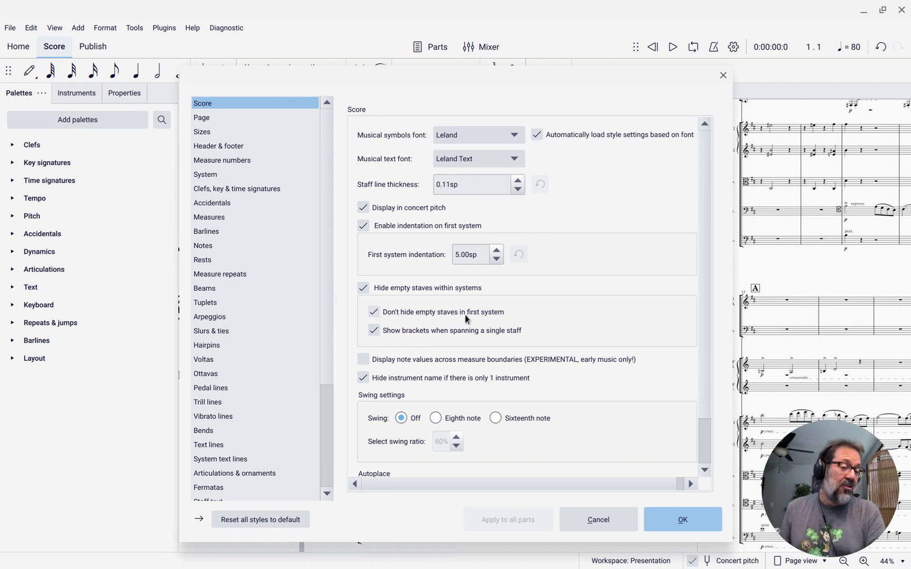
click(376, 319)
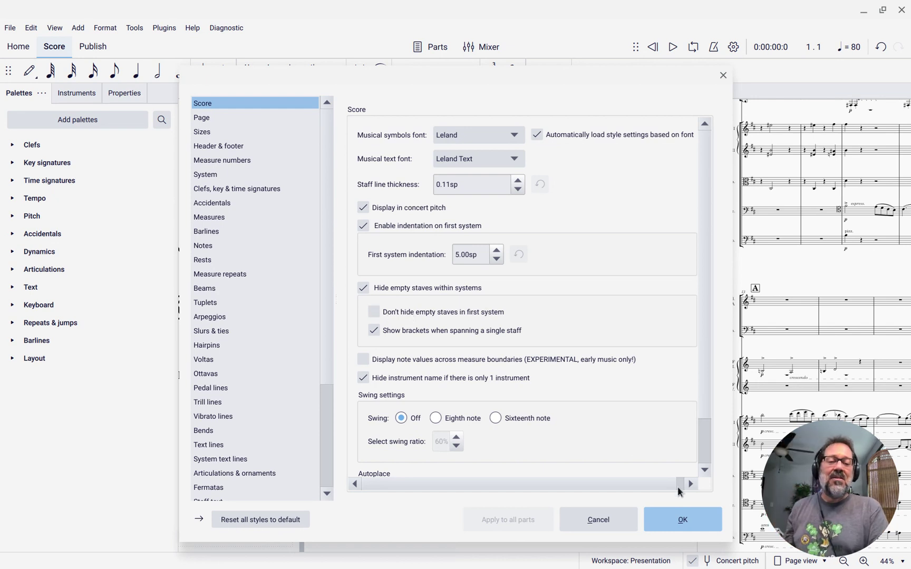
click(681, 519)
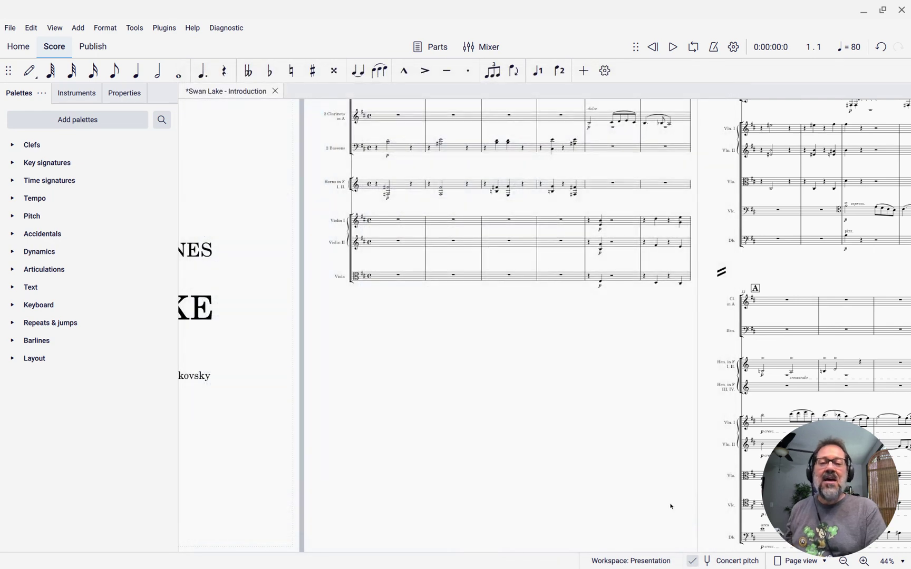
scroll(515, 365, up, 3)
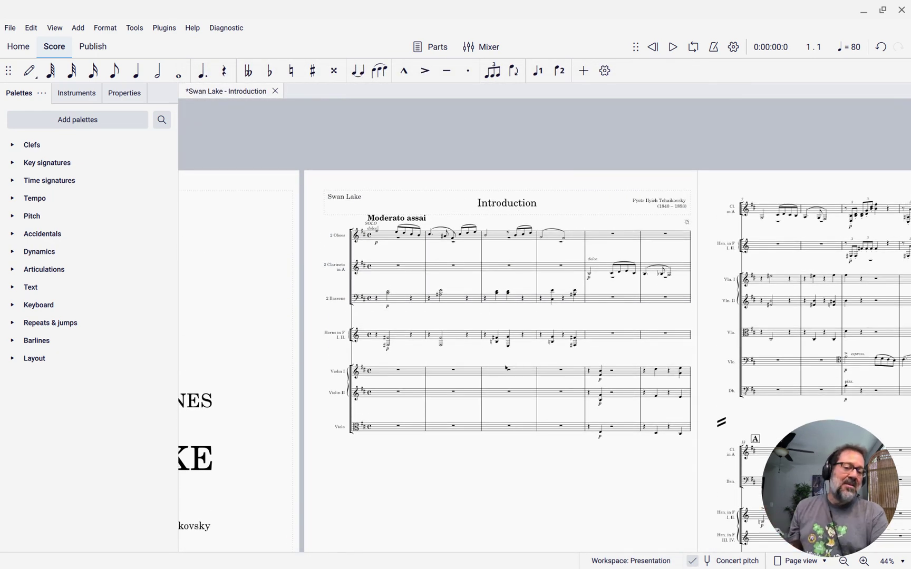
scroll(506, 368, down, 3)
scroll(606, 243, right, 3)
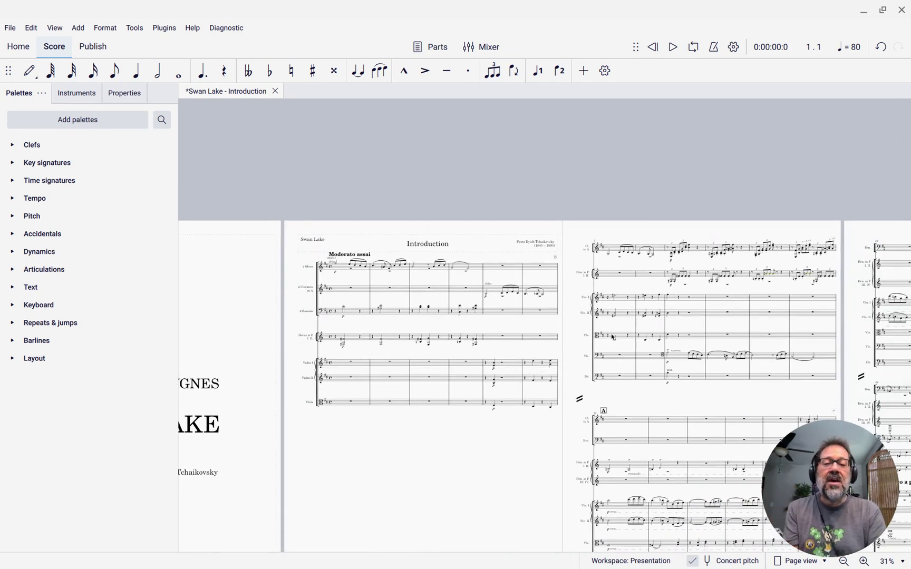
scroll(606, 329, up, 5)
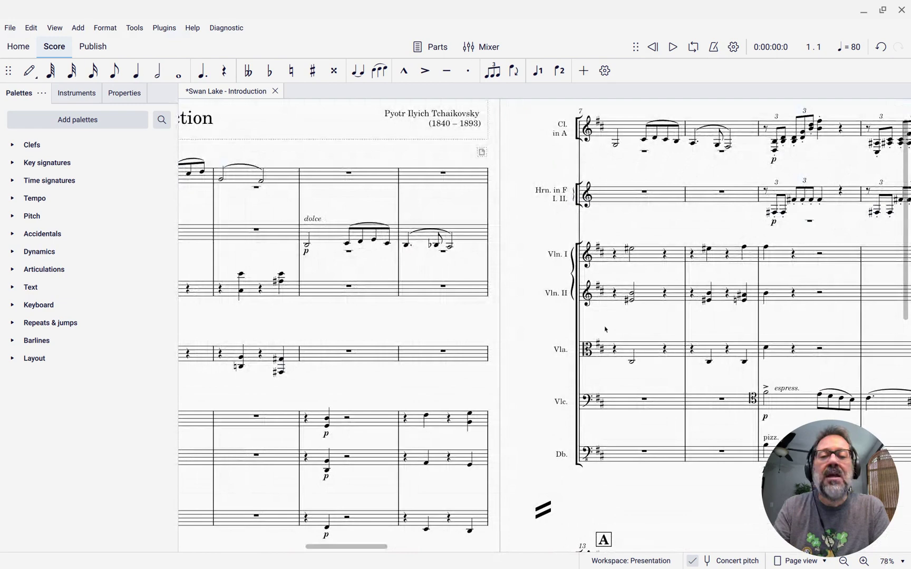
Delete the layout break after measure 6 and check the reflowed systems
click(481, 153)
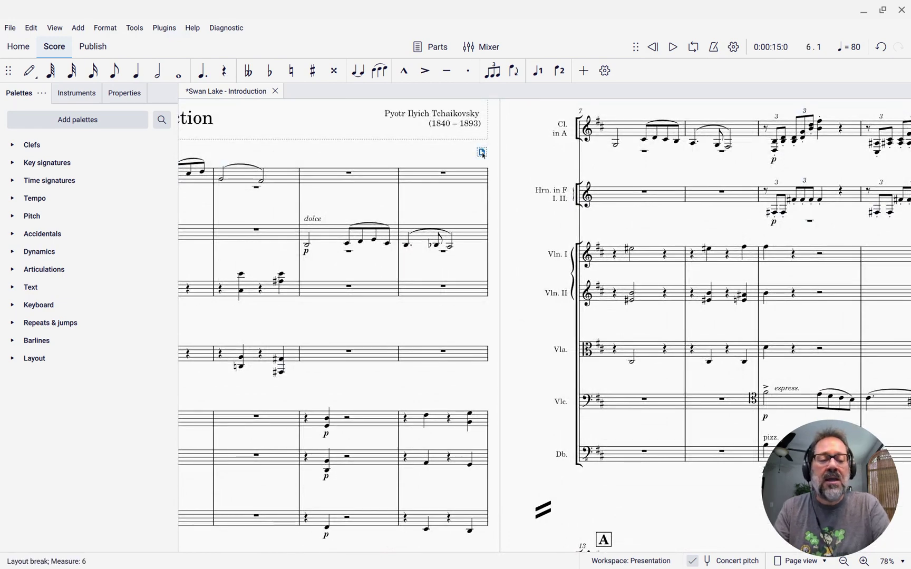
key(Delete)
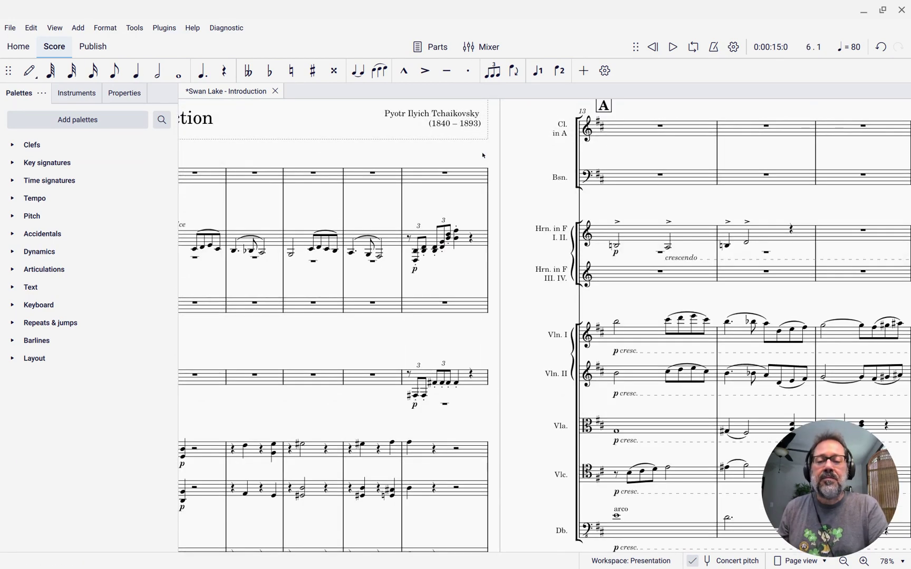
scroll(483, 155, down, 4)
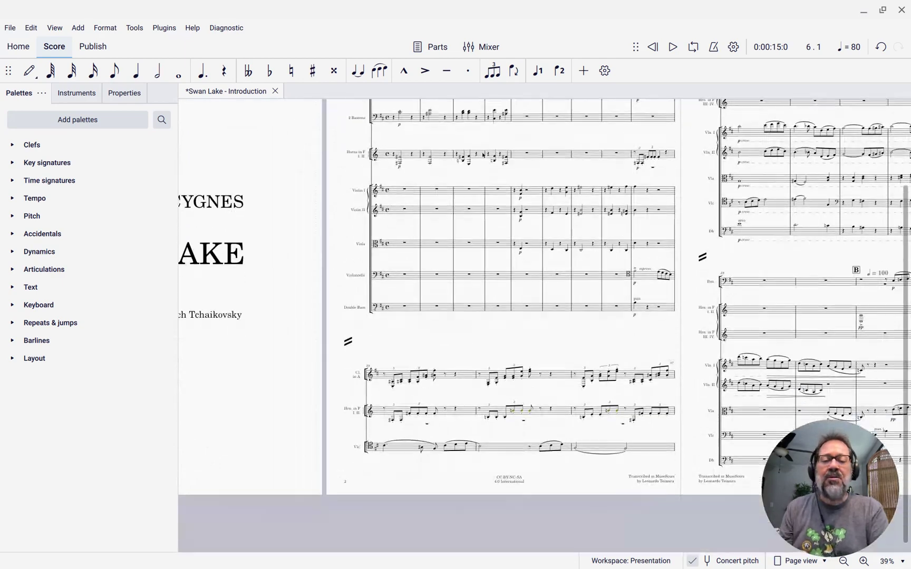
scroll(483, 155, down, 2)
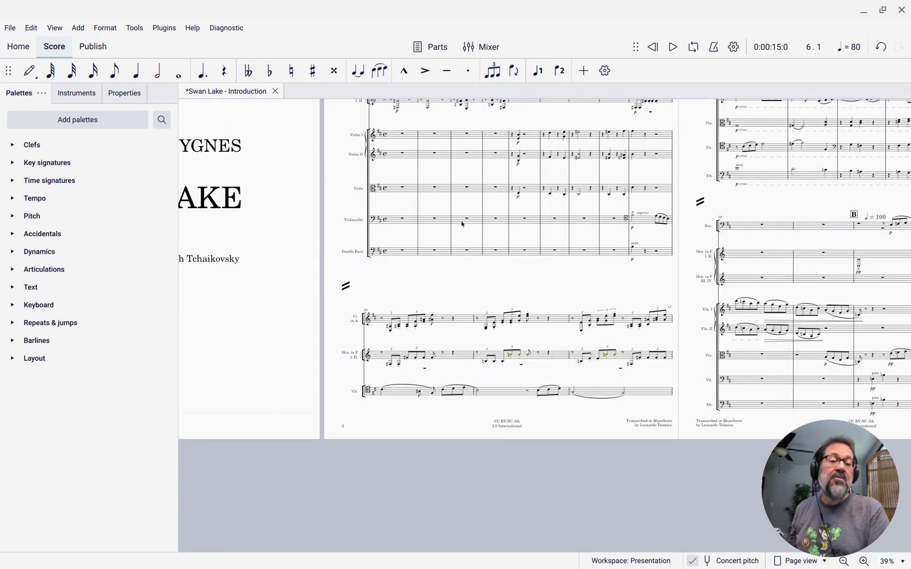
scroll(463, 224, up, 6)
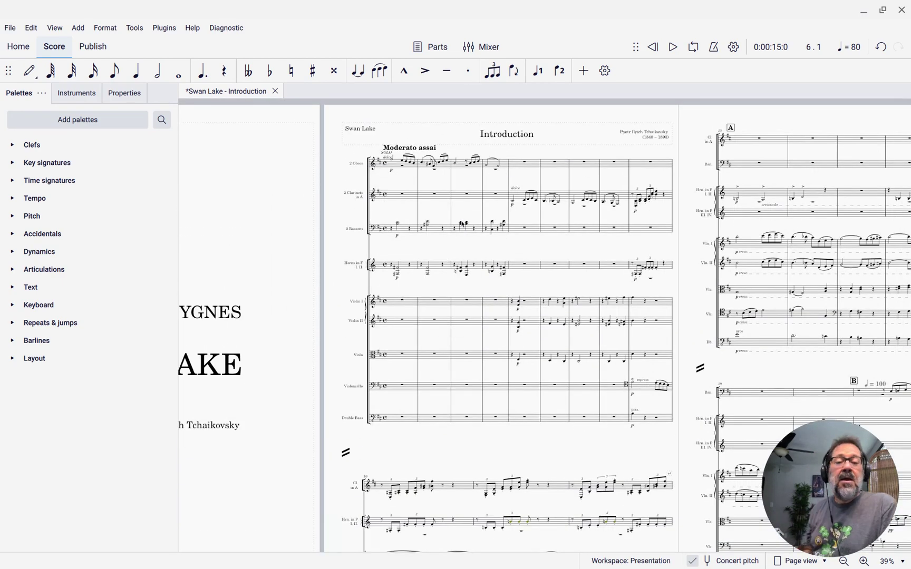